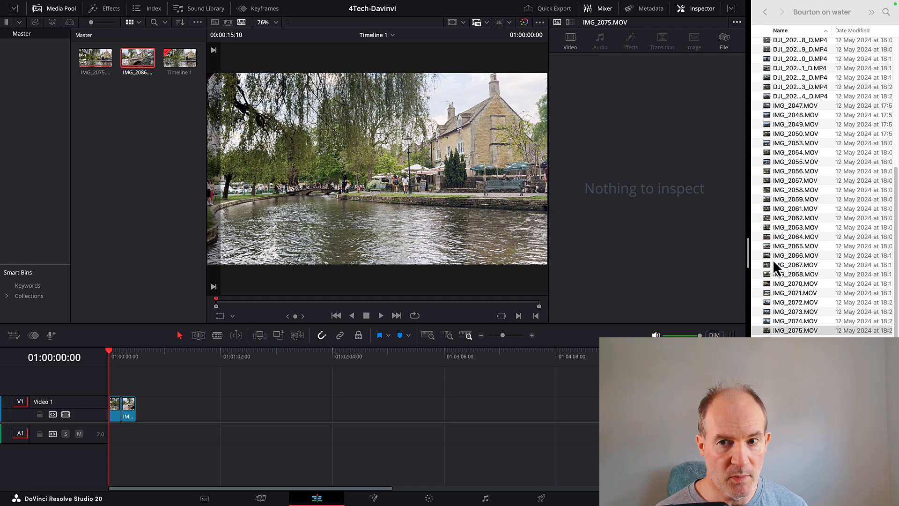
Step: Preview the source video IMG_2075.MOV in the Bourton on water folder and close the preview
click(821, 17)
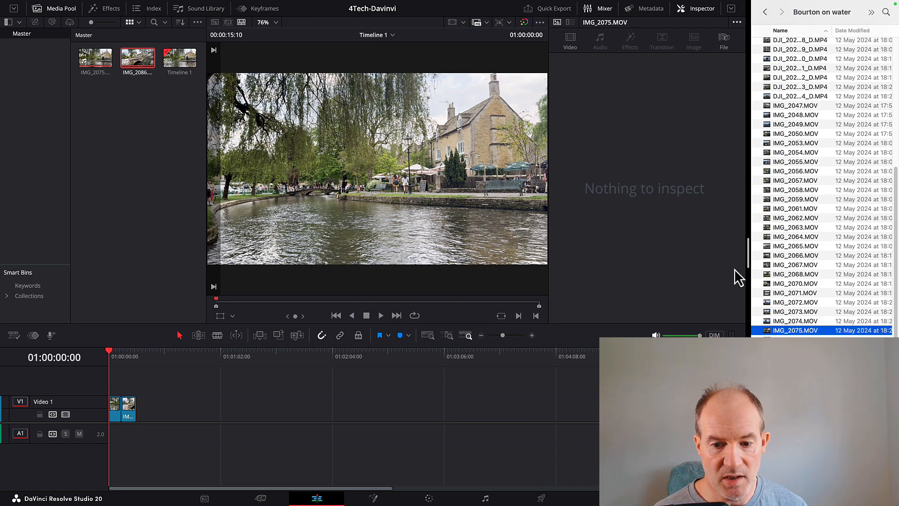
key(space)
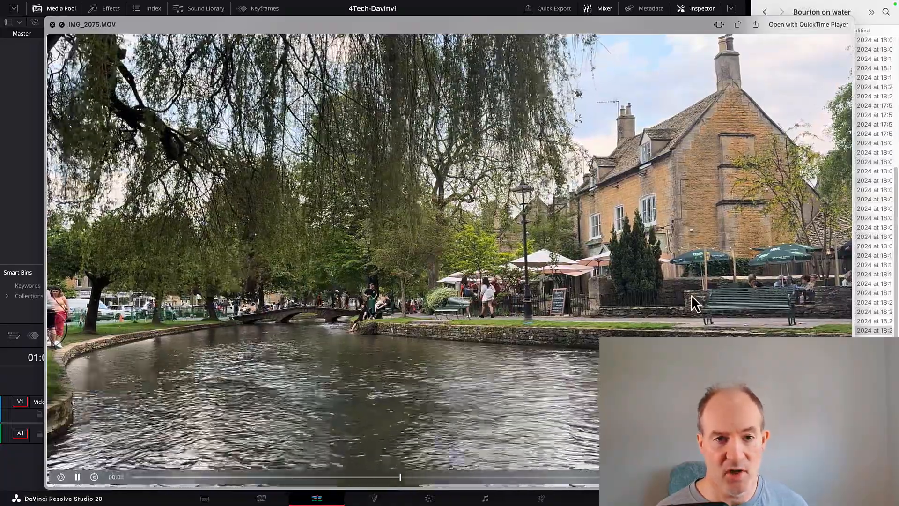
key(space)
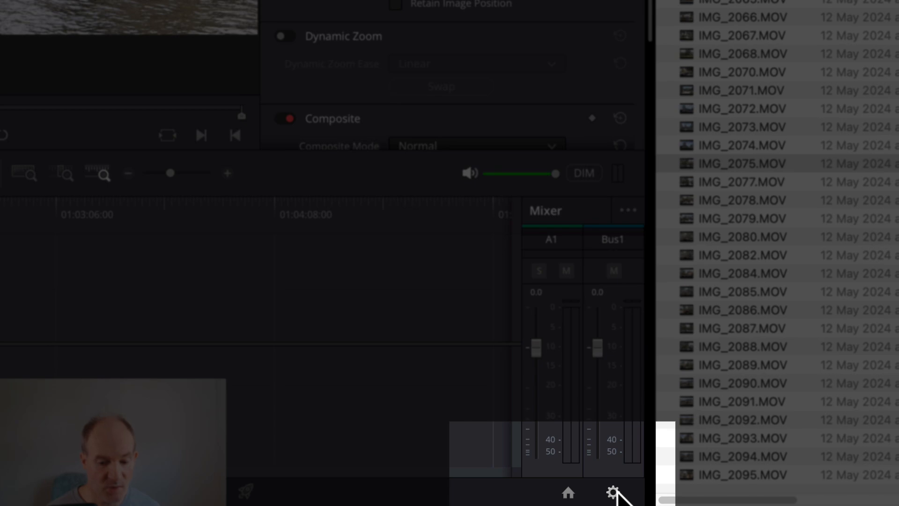
Step: In the project's color management settings, try DaVinci YRGB, set the color science back to DaVinci YRGB Color Managed, and save
click(612, 491)
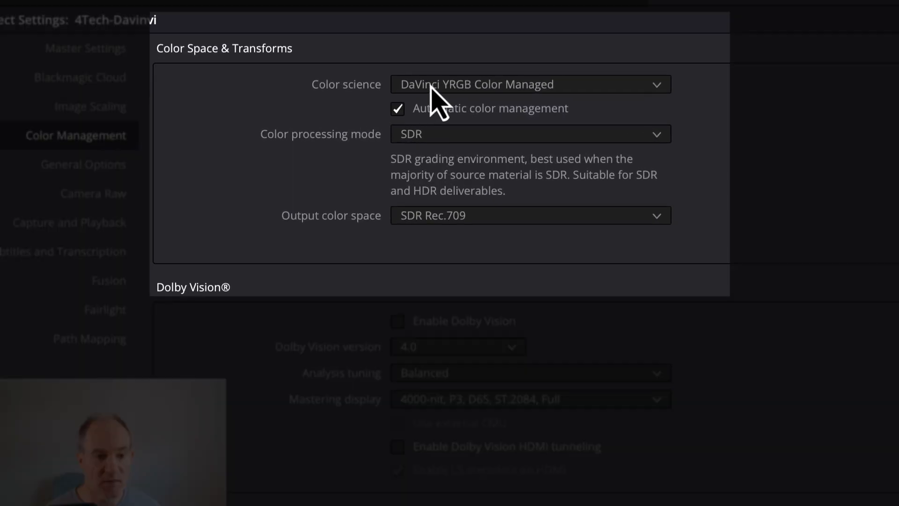
click(438, 101)
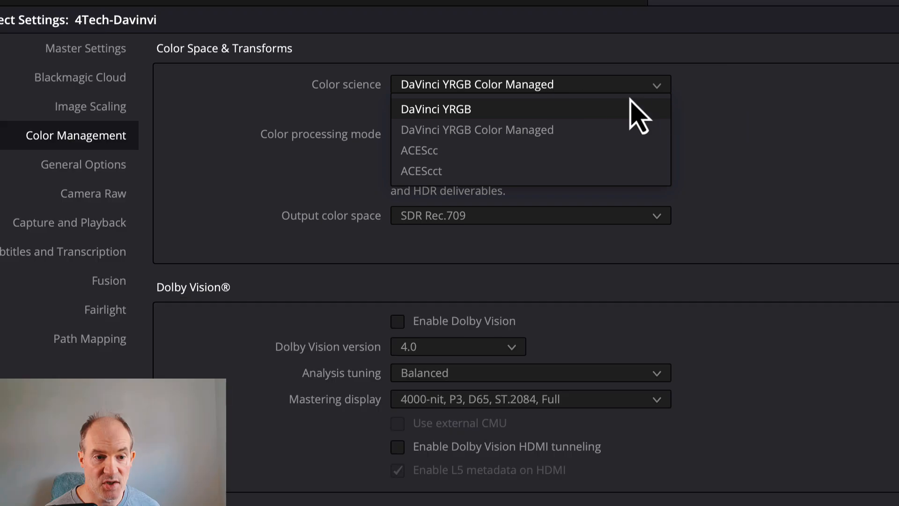
click(586, 108)
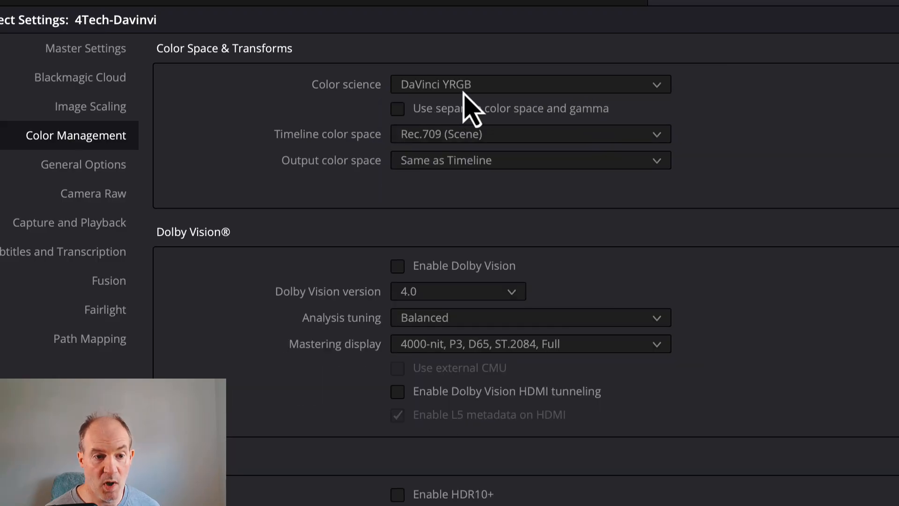
click(485, 86)
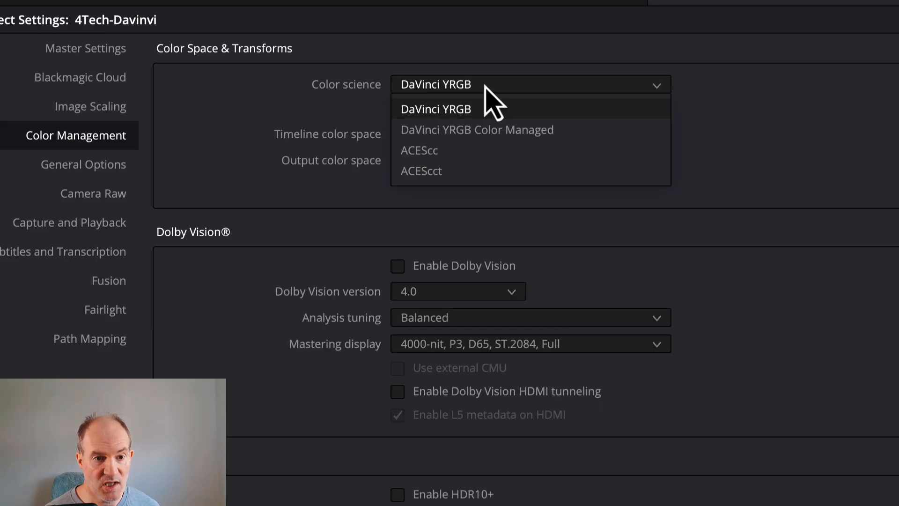
click(491, 129)
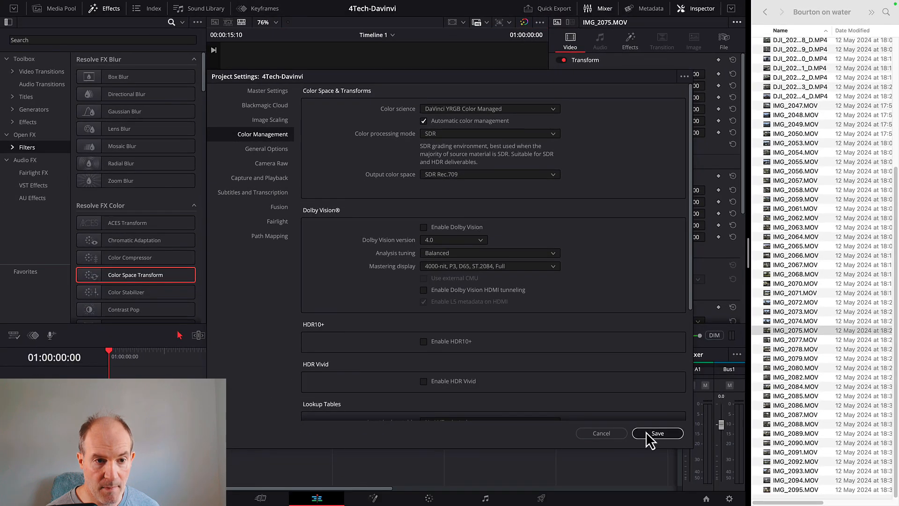
click(646, 432)
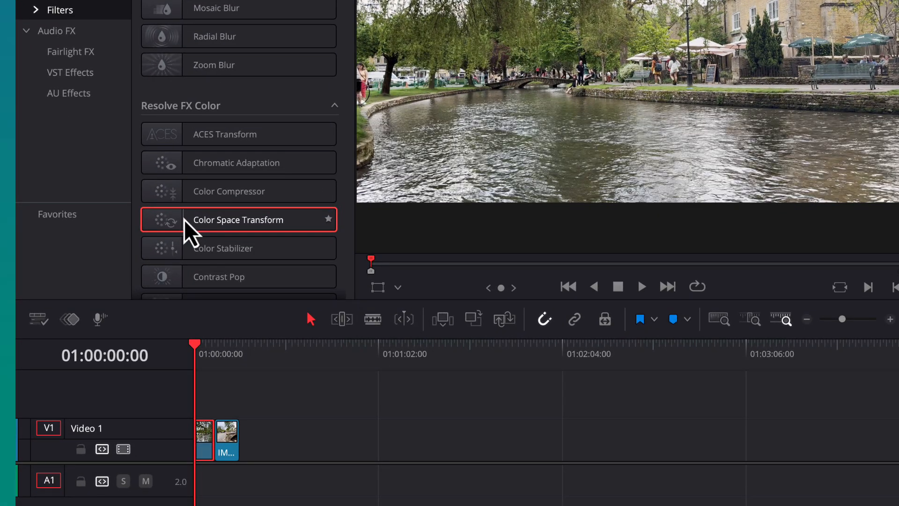
Step: Apply the Color Space Transform effect to the first timeline clip and delete its disabled duplicate
drag(162, 223, 207, 438)
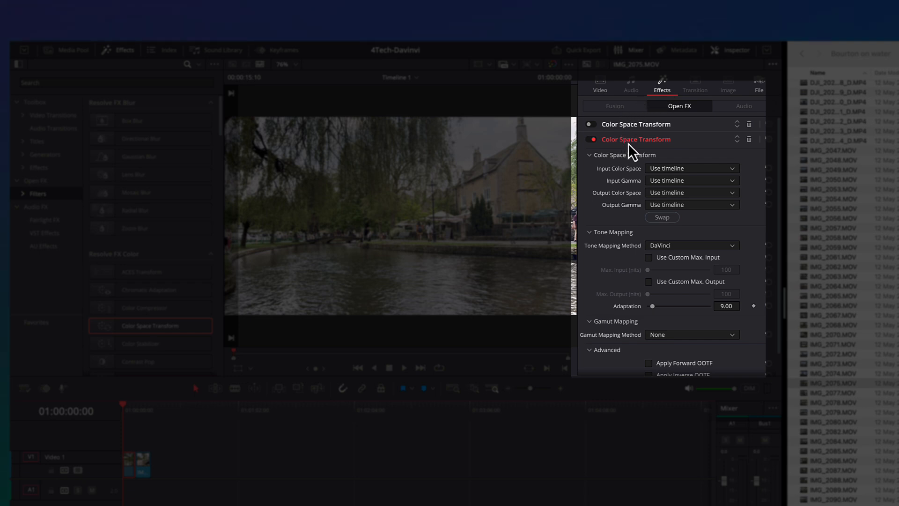
click(748, 124)
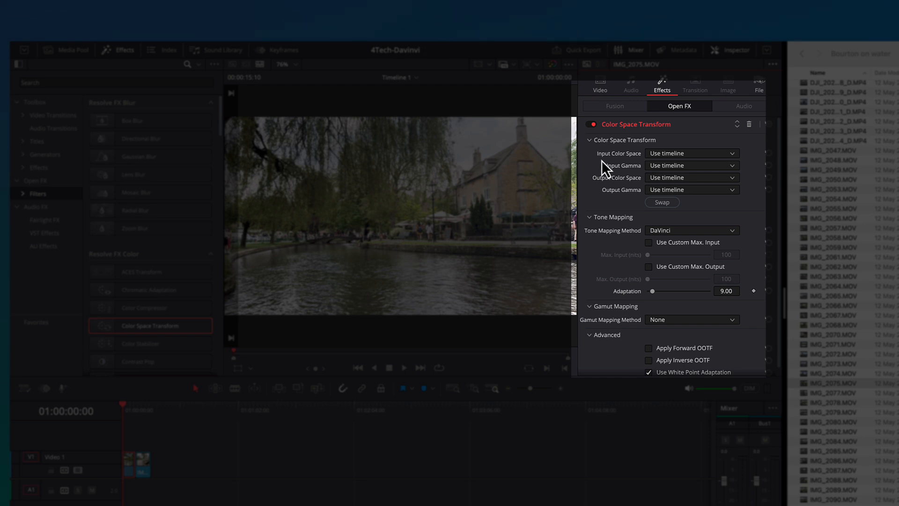
Step: Set the transform's input color space to Rec.2020, input gamma to Gamma 2.4 and output color space to Rec.709
click(688, 154)
scroll(690, 182, down, 2)
drag(770, 191, 759, 237)
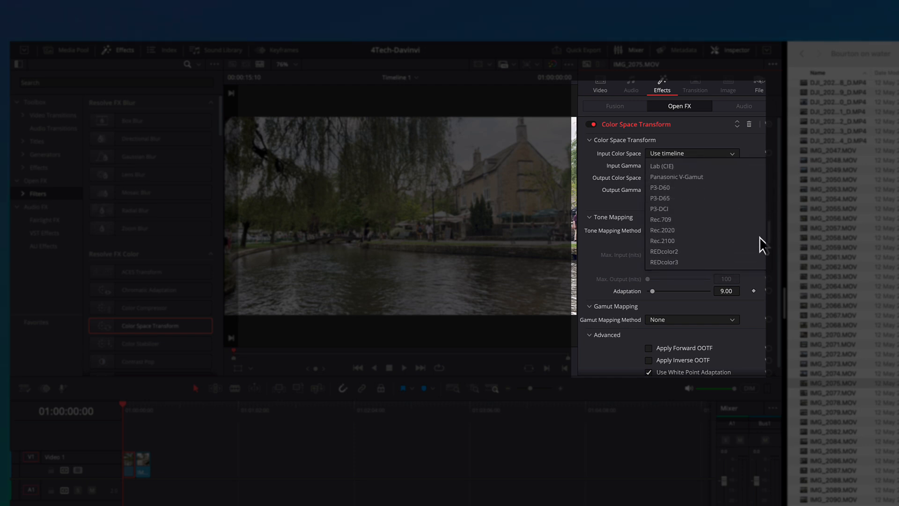
click(692, 241)
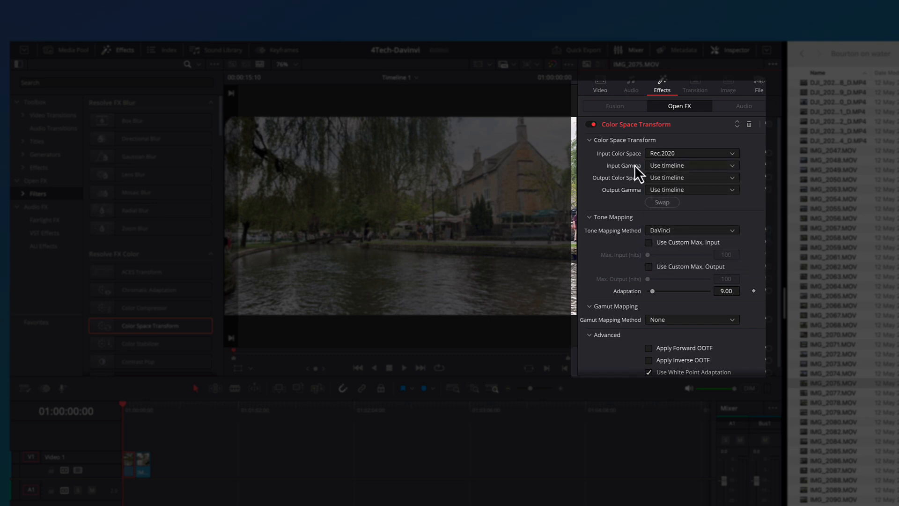
click(668, 164)
drag(763, 195, 765, 220)
click(690, 202)
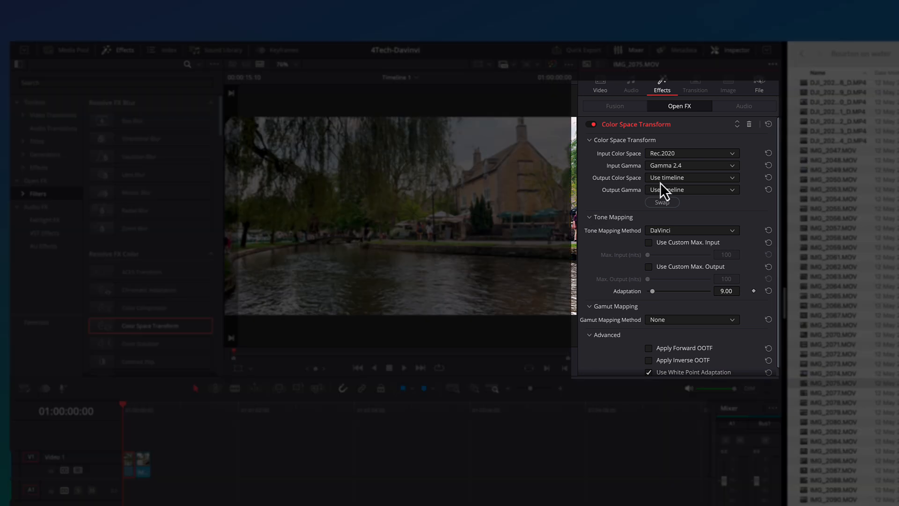
click(670, 178)
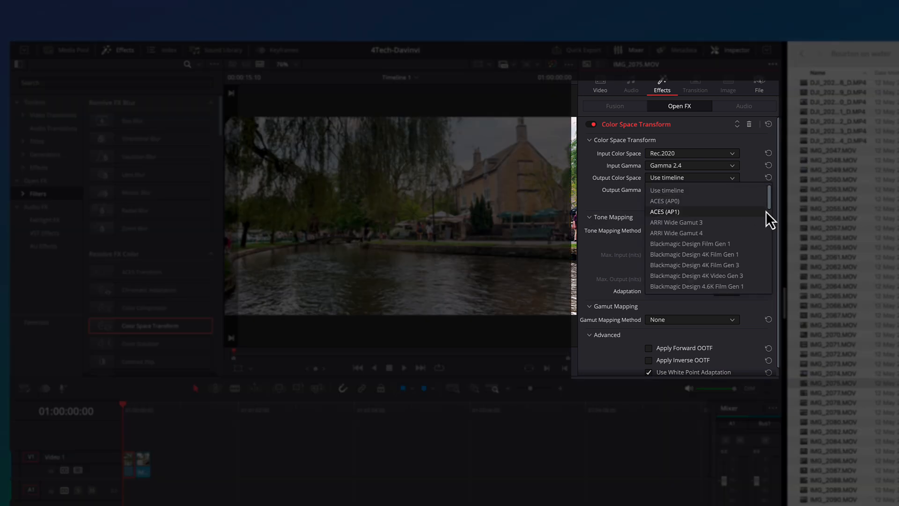
drag(772, 208, 764, 263)
click(686, 237)
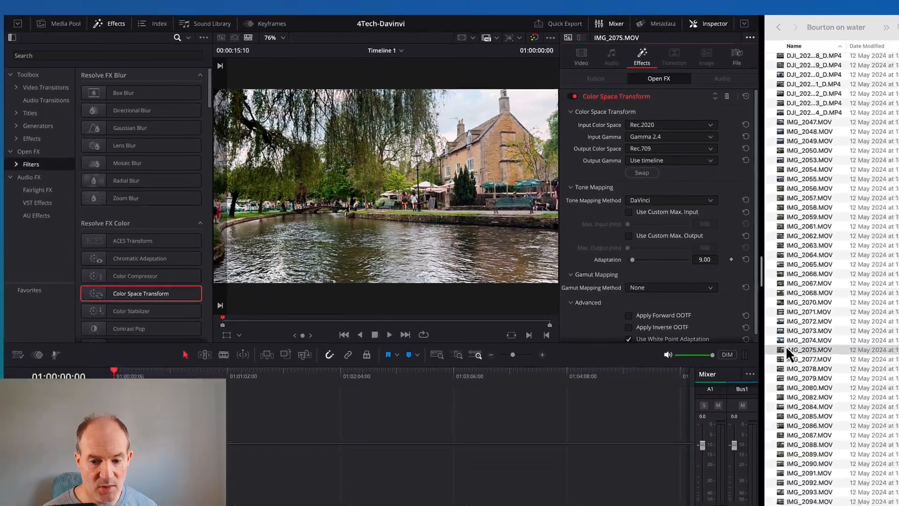
Step: Preview the original IMG_2075.MOV beside the transformed clip to compare their colors, and close the preview
click(808, 383)
key(space)
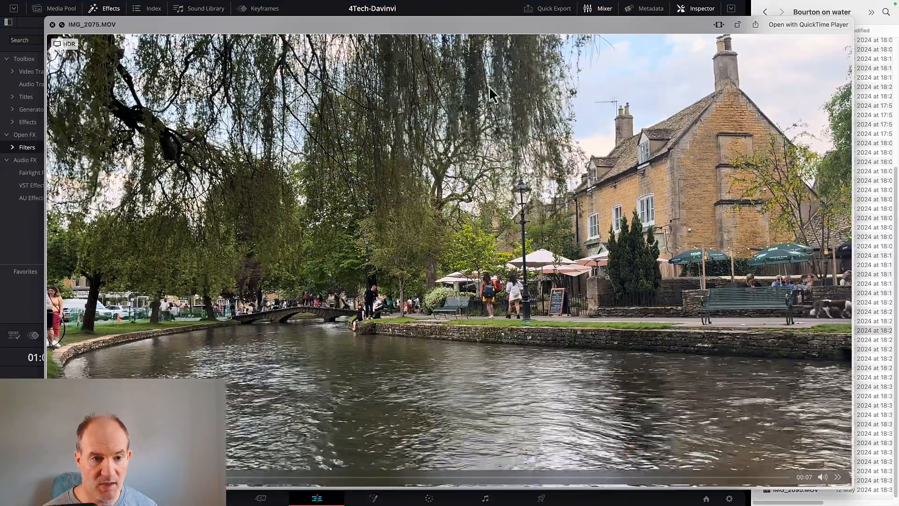
drag(481, 28, 524, 312)
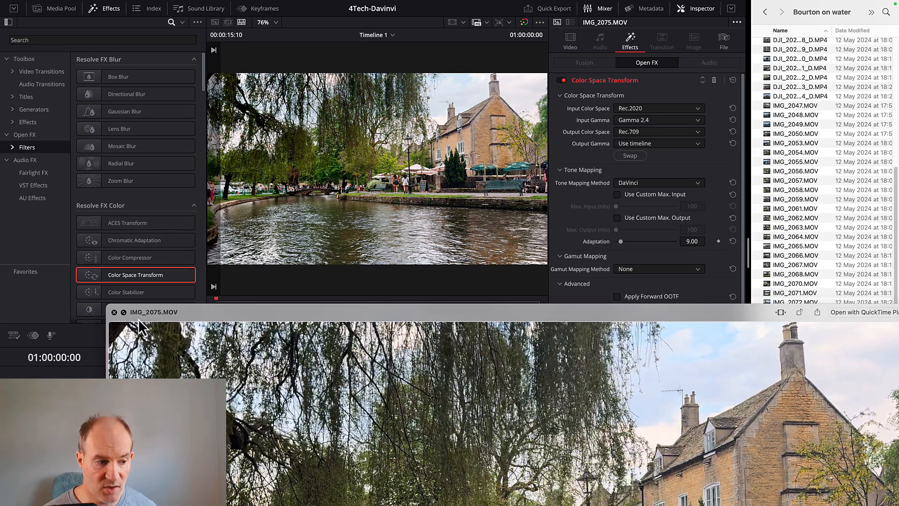
click(114, 312)
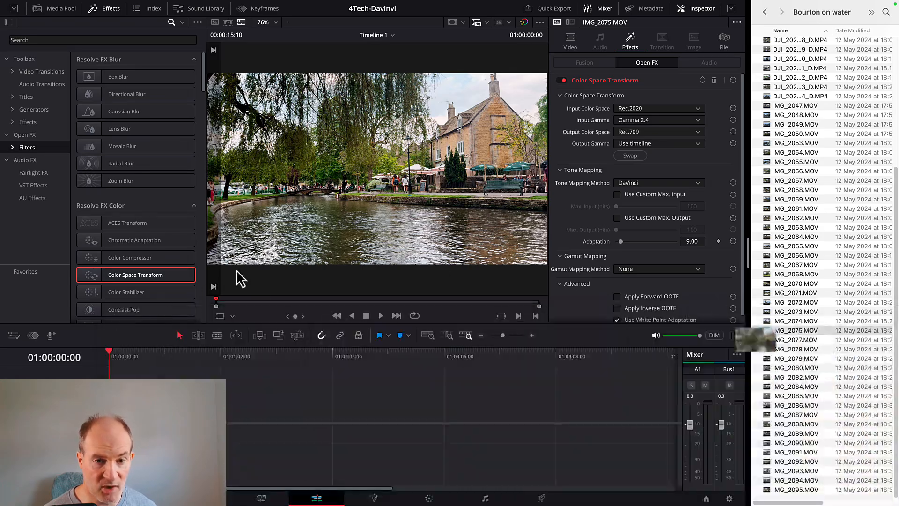
Step: Toggle the Color Space Transform effect off and on to compare the clip before and after
click(561, 80)
click(562, 81)
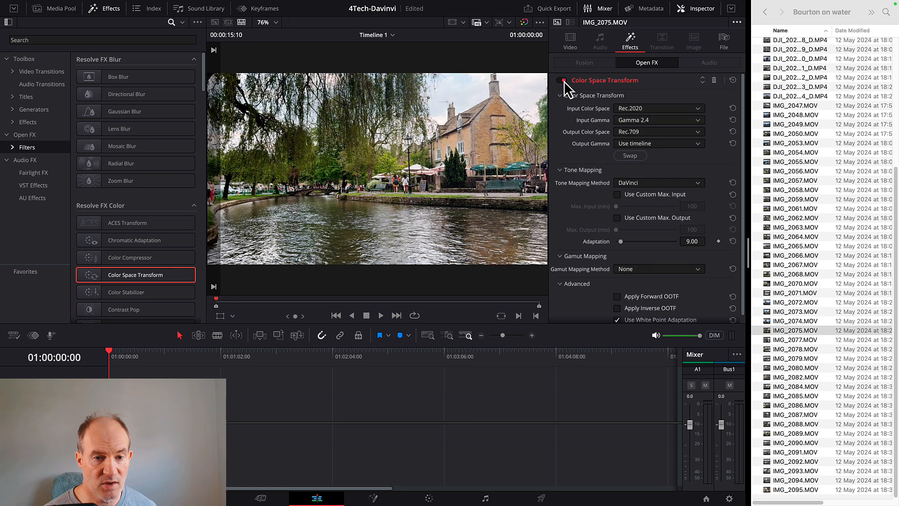
click(563, 80)
click(563, 81)
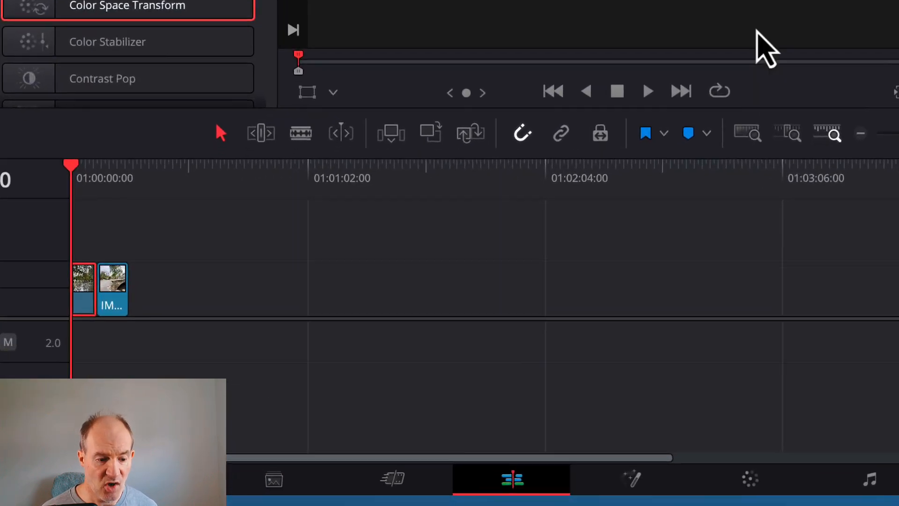
Step: On the Color page, move the custom curve's black point inward to deepen the first clip's shadows
click(591, 487)
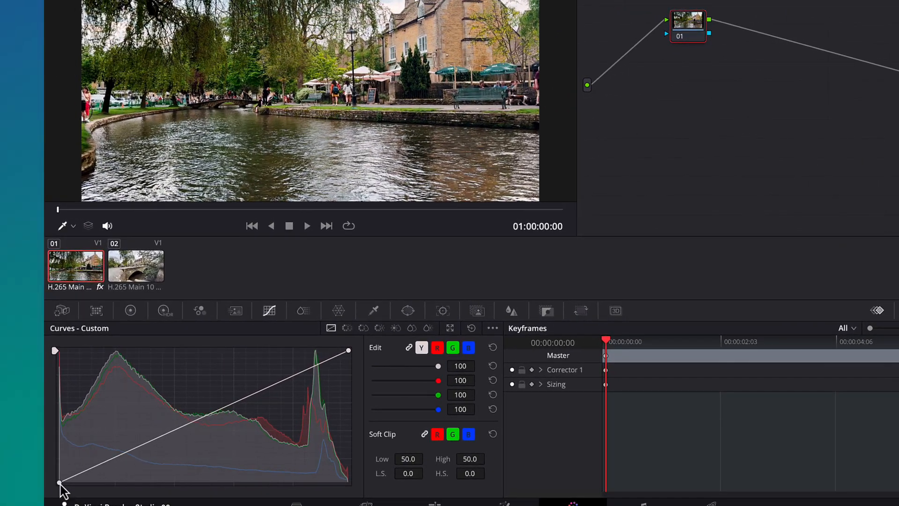
drag(43, 481, 51, 481)
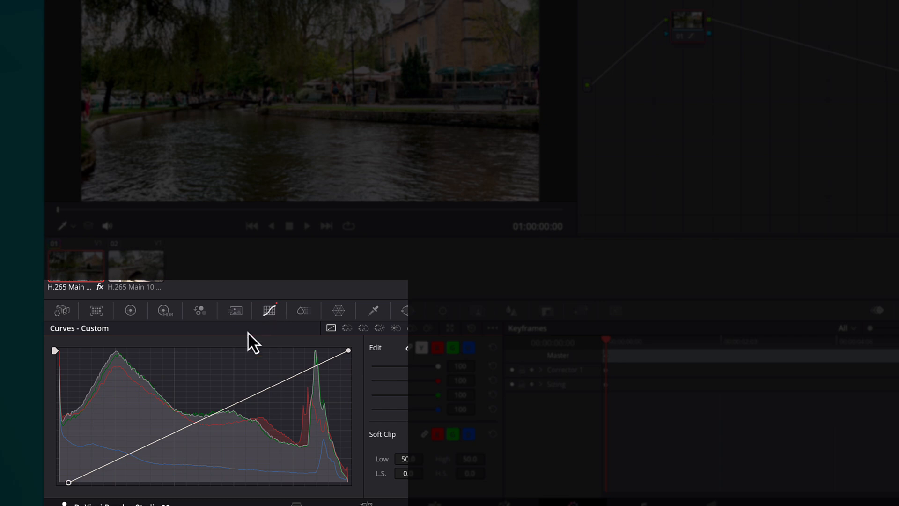
mouse_move(70, 483)
mouse_down()
mouse_move(153, 481)
mouse_move(69, 487)
mouse_up()
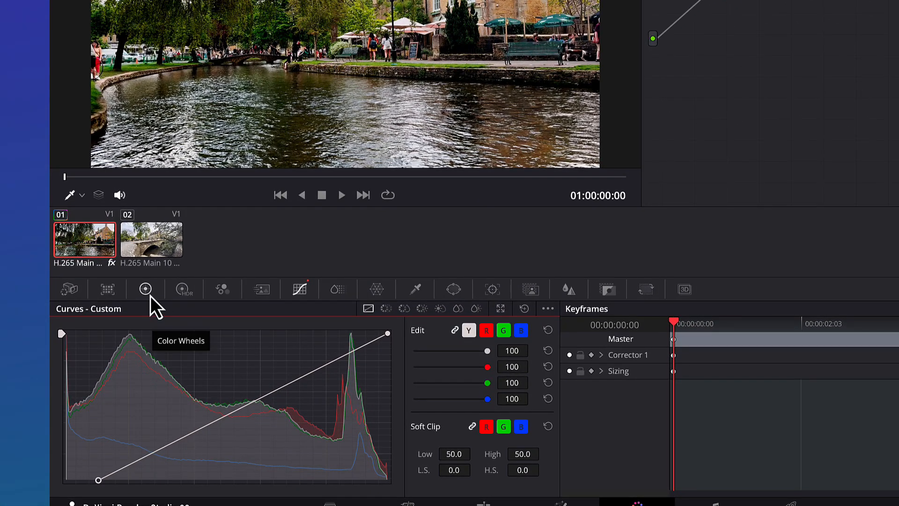
Step: Adjust the clip's Color Boost in the primaries and move the custom curve's white point inward to brighten the highlights
click(149, 292)
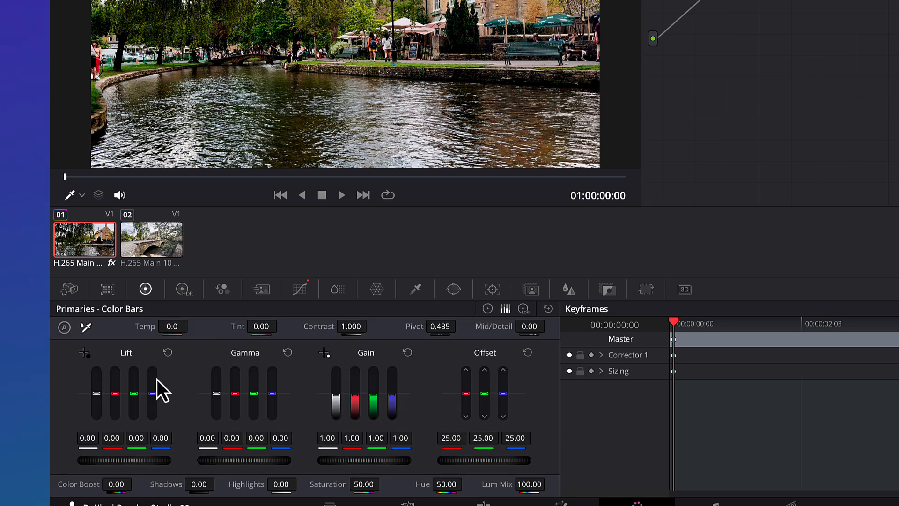
click(111, 489)
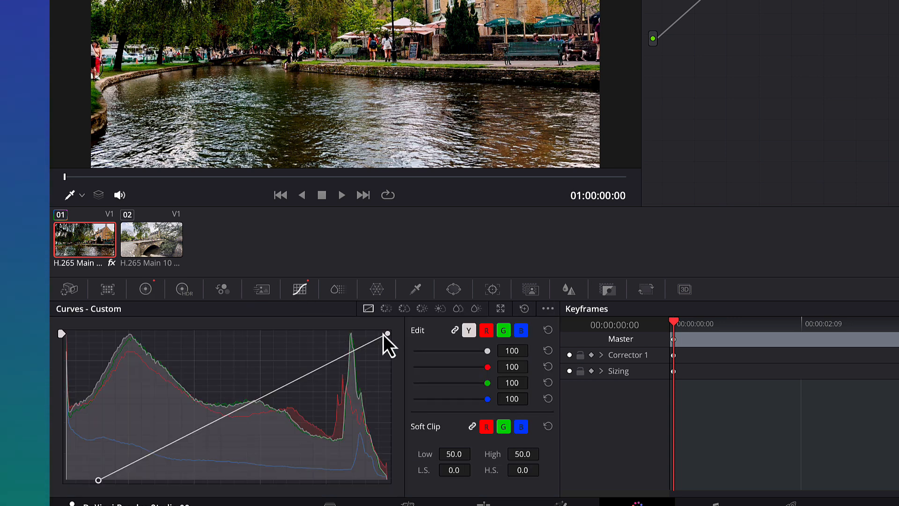
drag(383, 334, 335, 331)
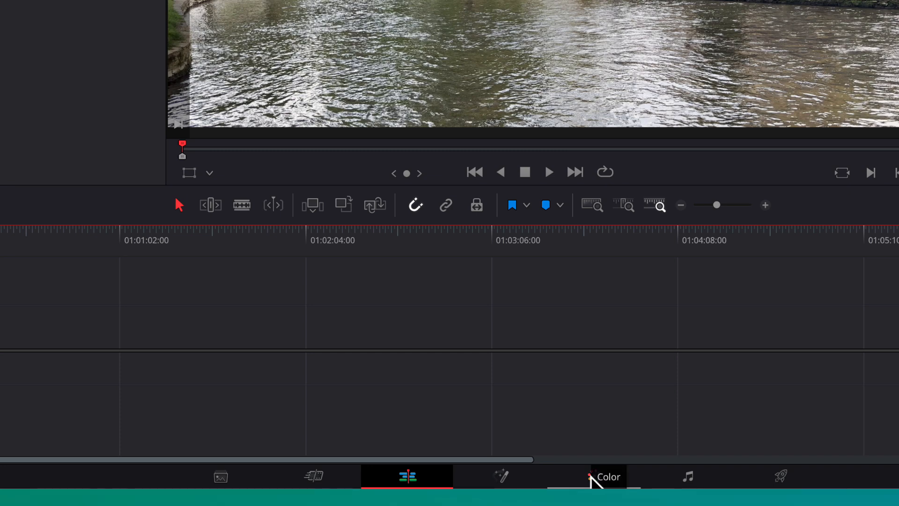
Step: On the Color page, set the first clip's input color space to Rec.2020 (Scene)
click(590, 477)
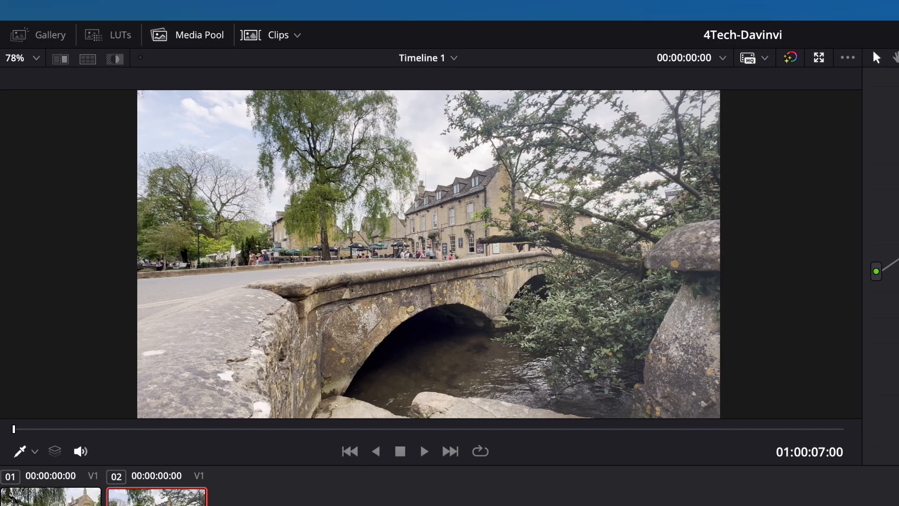
click(46, 501)
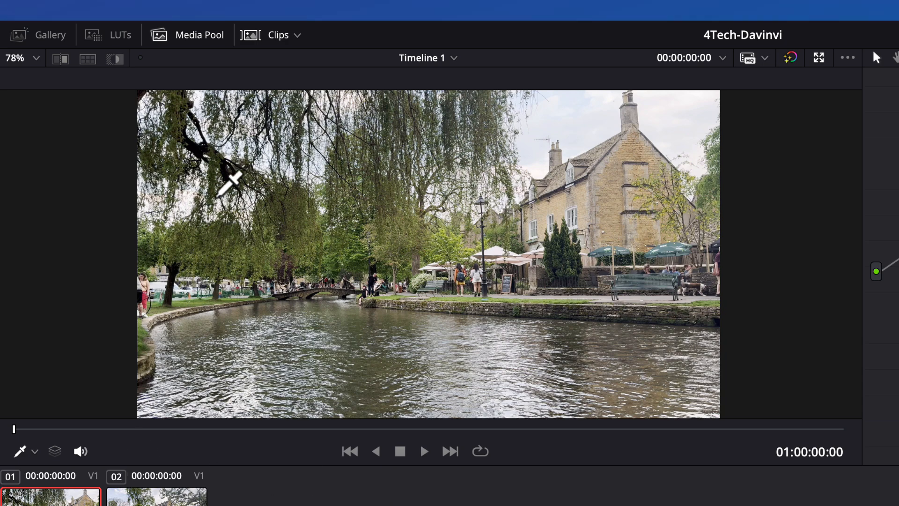
click(274, 38)
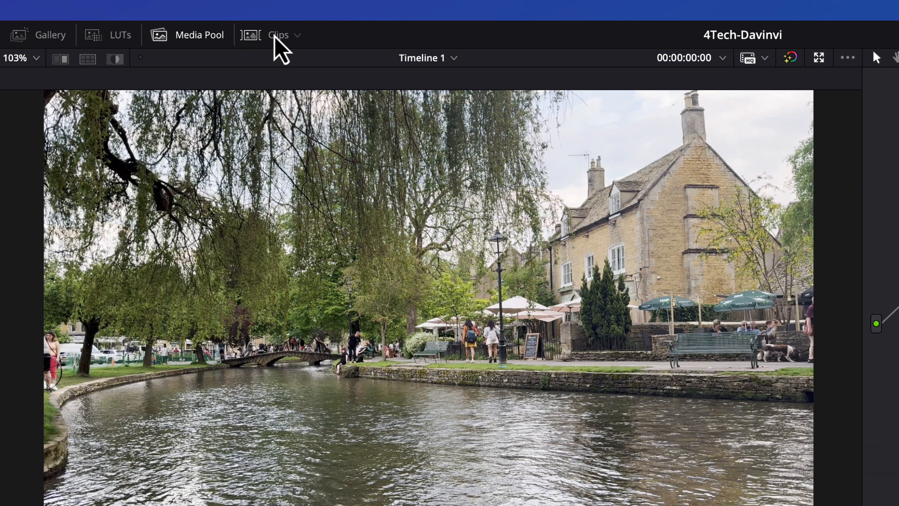
click(263, 38)
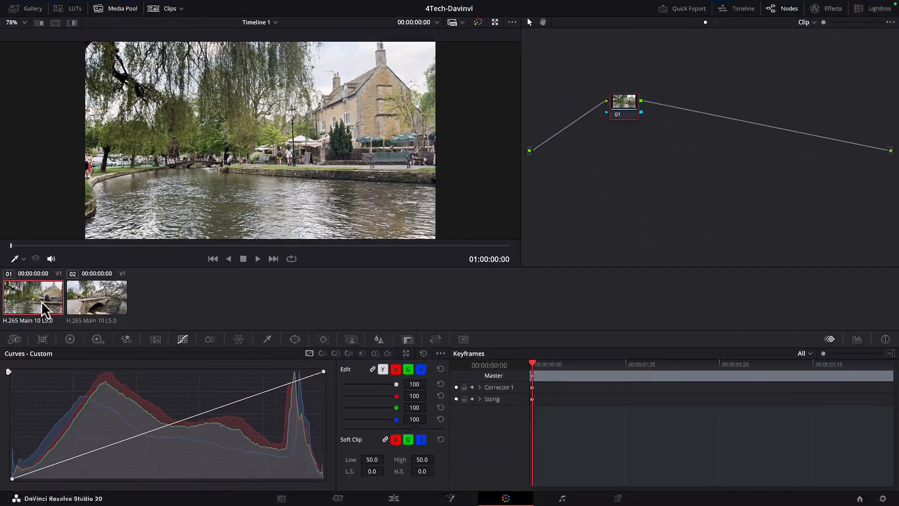
right_click(42, 301)
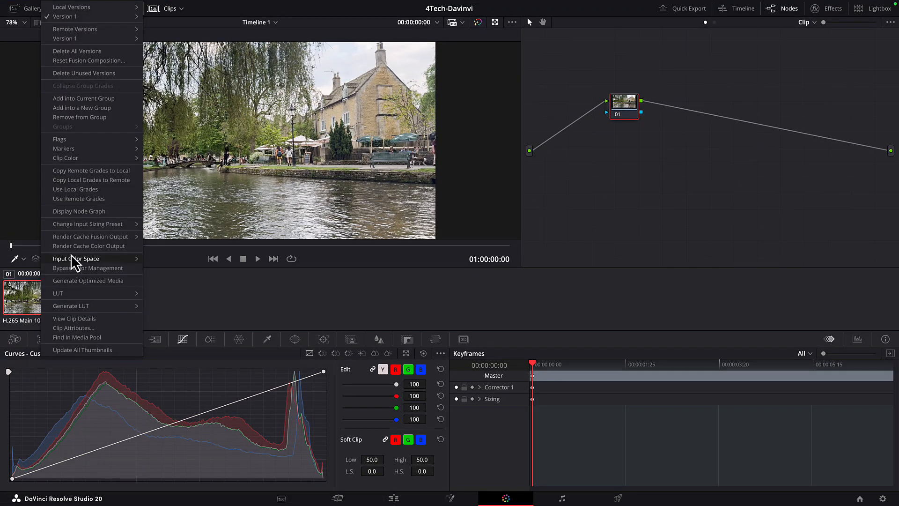
mouse_move(81, 260)
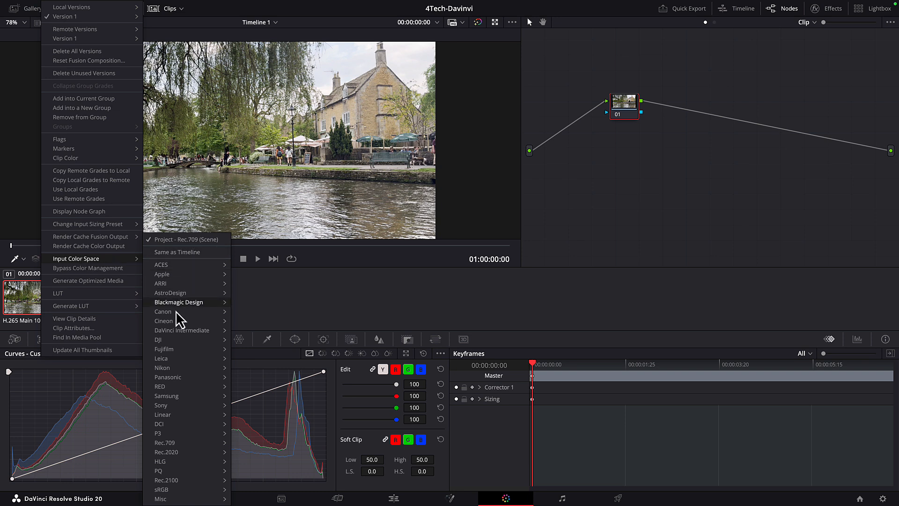
mouse_move(192, 452)
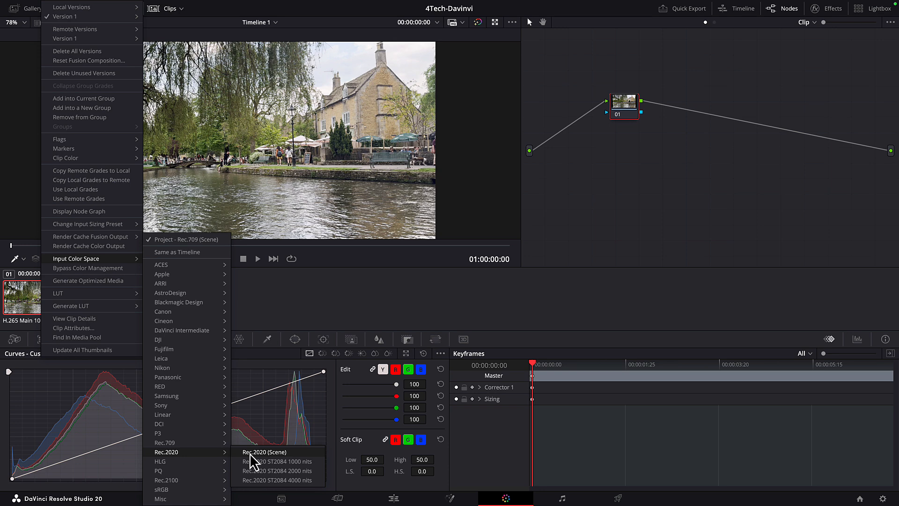
click(264, 451)
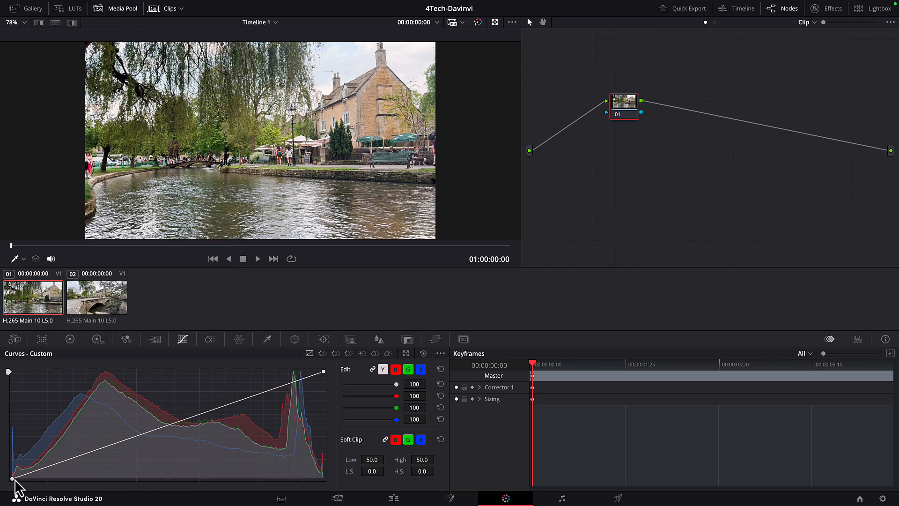
Step: Move the first clip's custom curve black point inward to deepen the shadows, and adjust its Color Boost in the primaries
drag(13, 479, 45, 479)
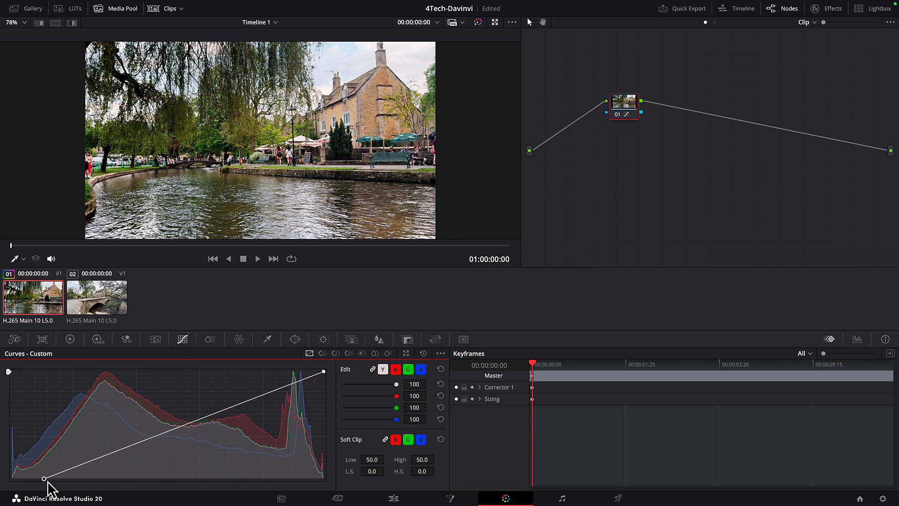
drag(43, 479, 61, 479)
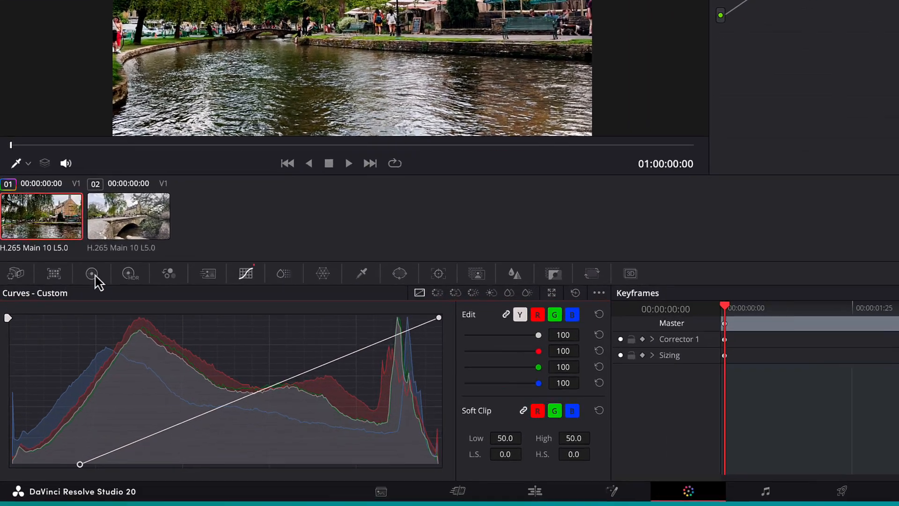
click(71, 341)
drag(54, 482, 76, 481)
drag(123, 453, 93, 460)
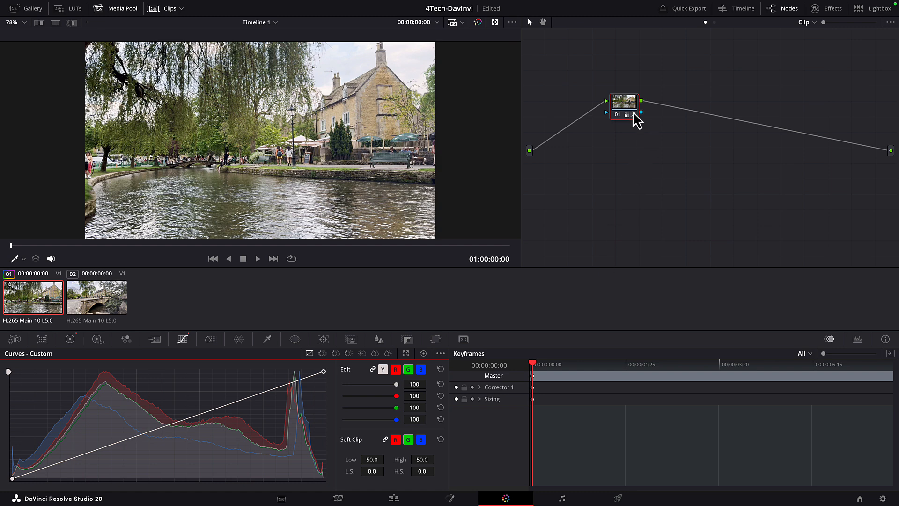
Step: Add a serial node after node 01 in the clip's node graph and apply the Color Space Transform effect to it
click(788, 11)
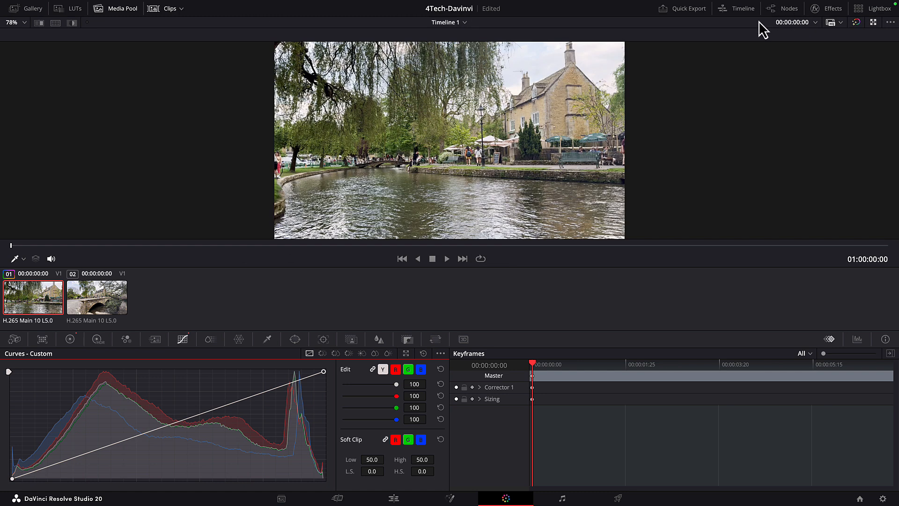
click(775, 10)
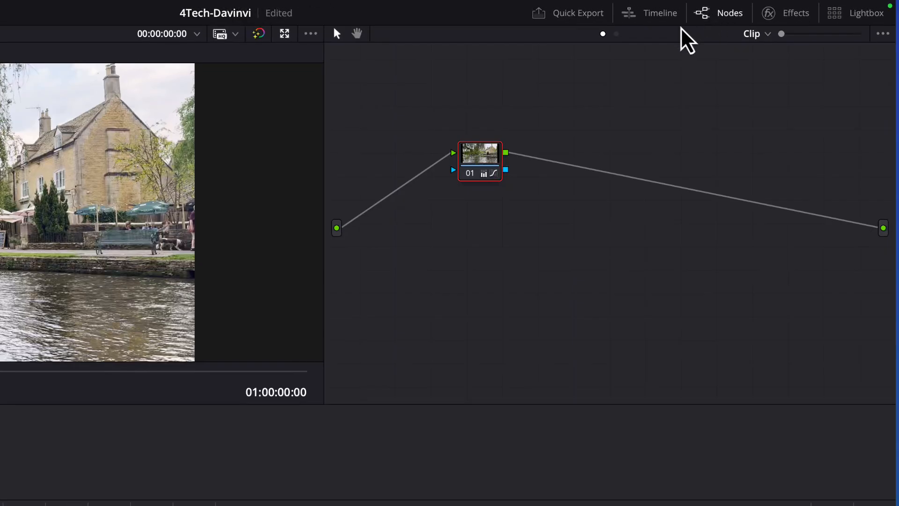
right_click(478, 153)
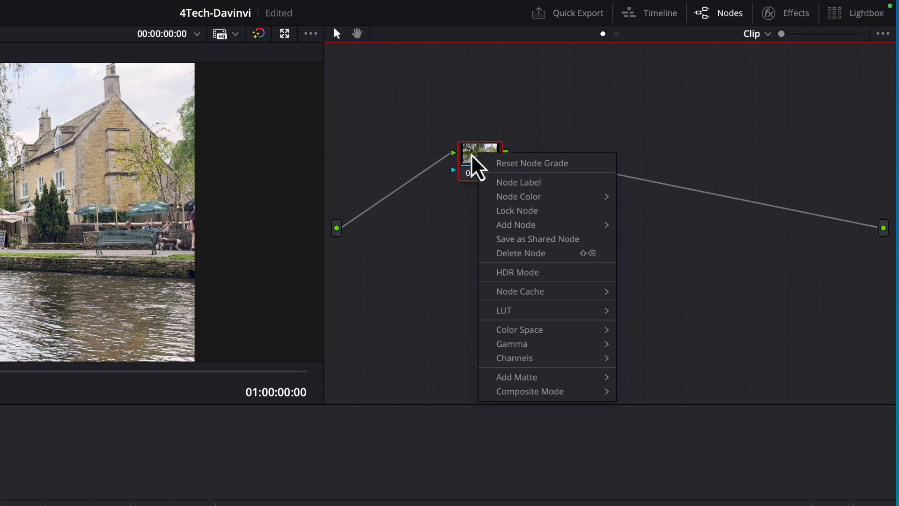
mouse_move(526, 226)
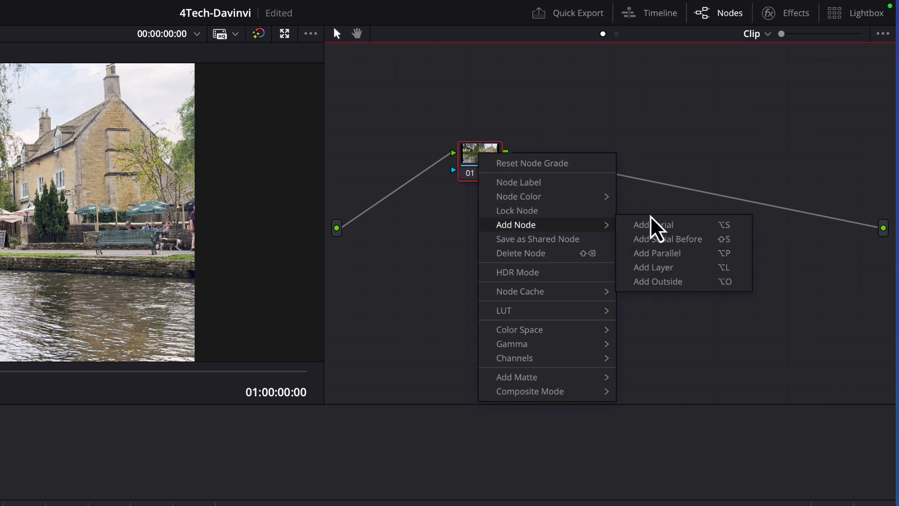
click(655, 226)
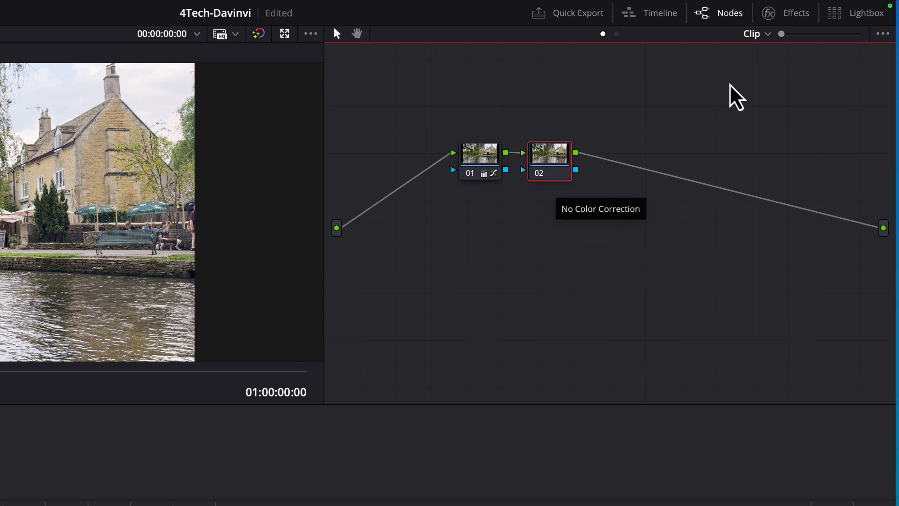
click(788, 15)
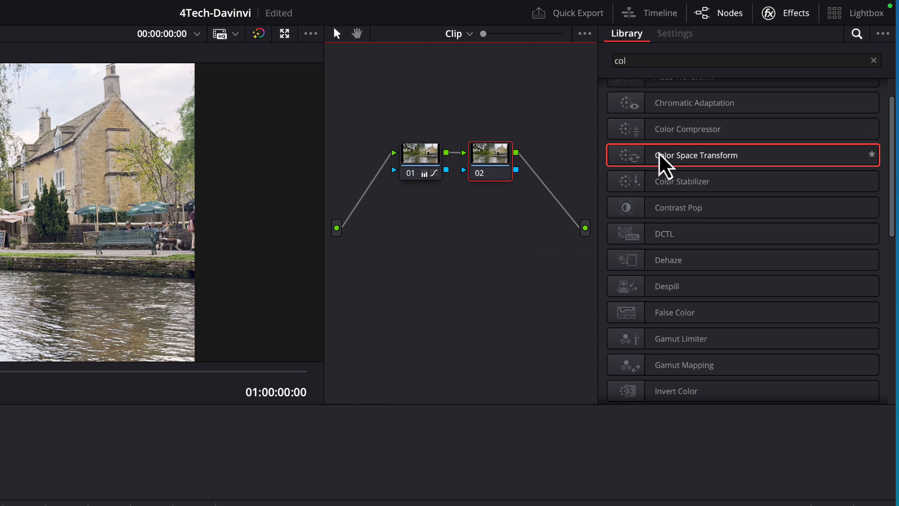
drag(630, 157, 495, 168)
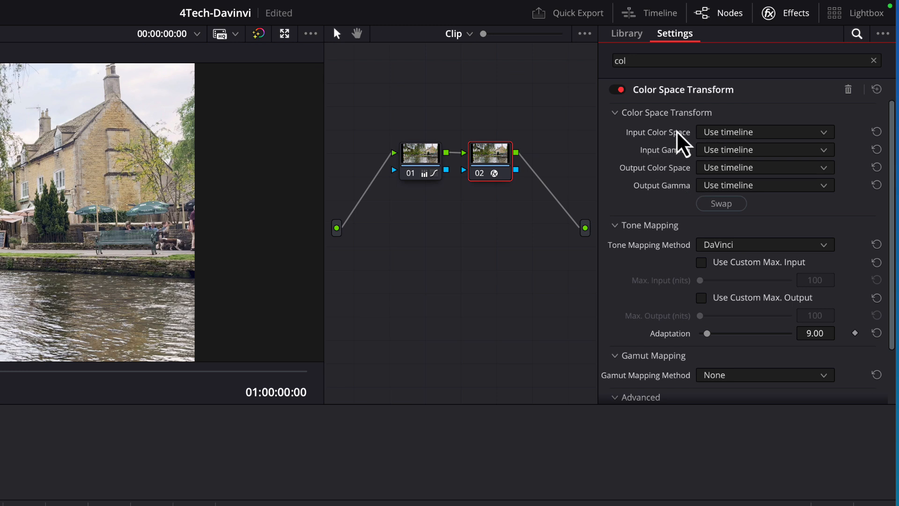
Step: Set node 02's Color Space Transform input to Rec.2020 with Gamma 2.4, and choose its output color space
click(731, 133)
drag(872, 167, 872, 262)
click(761, 231)
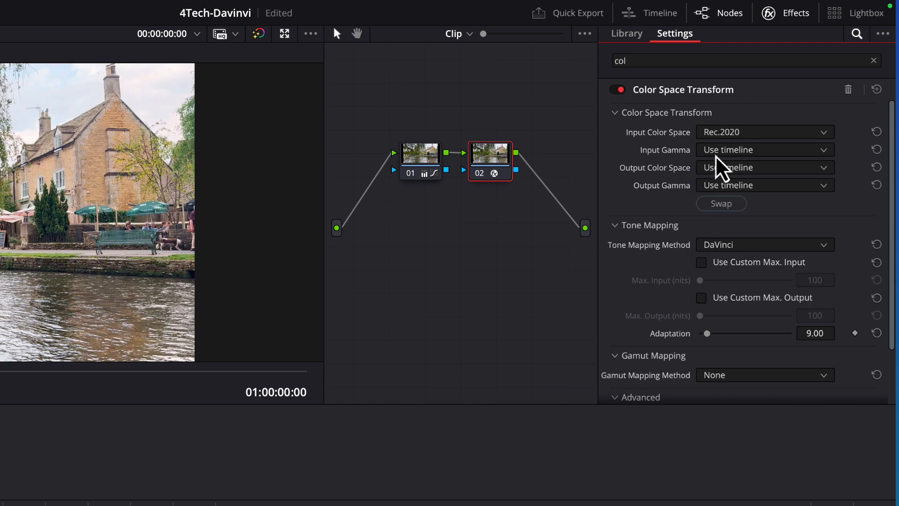
click(728, 151)
drag(877, 193, 871, 242)
click(796, 231)
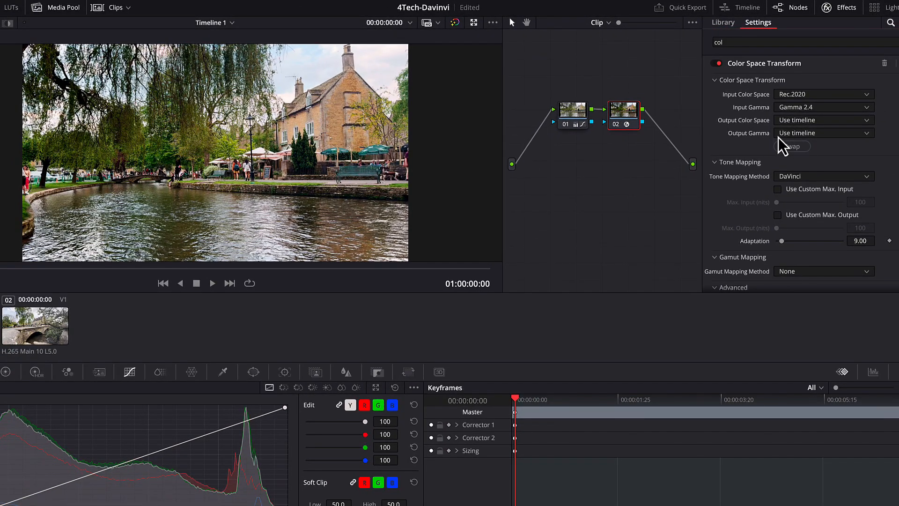
click(796, 120)
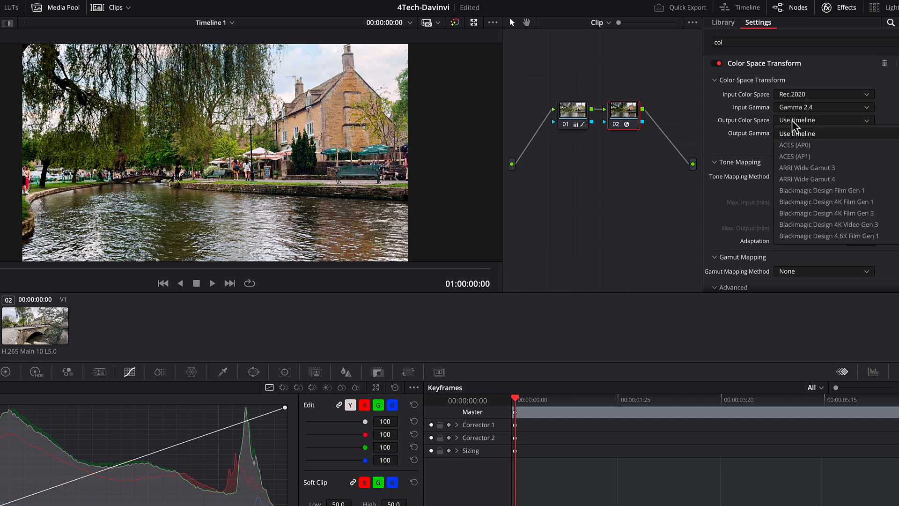
scroll(814, 205, down, 8)
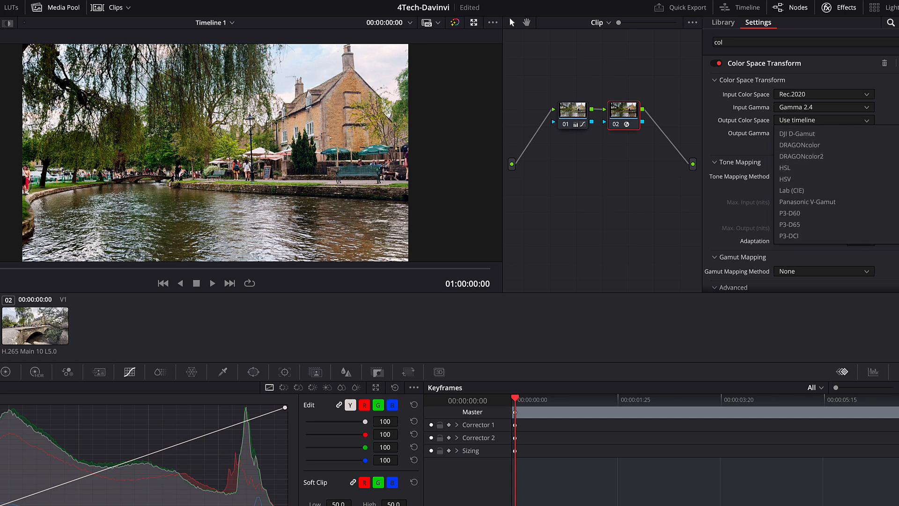
click(812, 202)
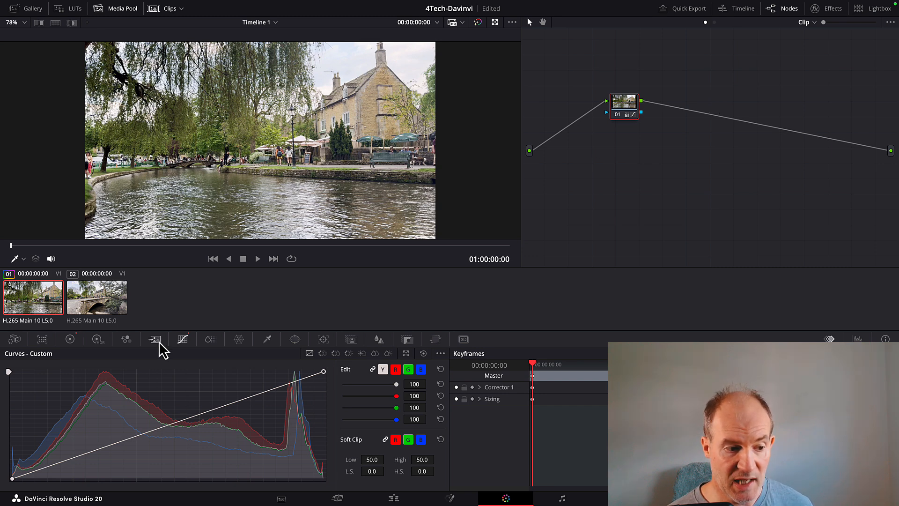
Step: Save the project and move the first clip's custom curve black and white points inward to increase contrast
key(ctrl+s)
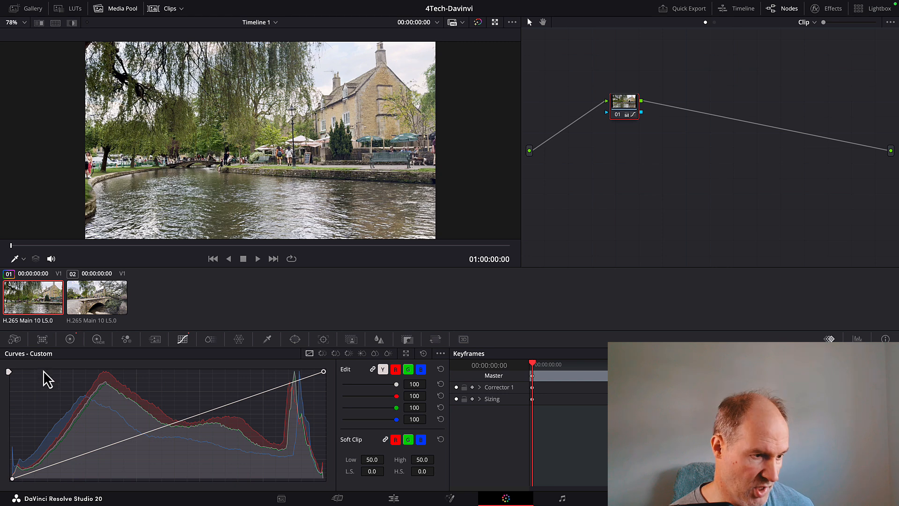
click(13, 480)
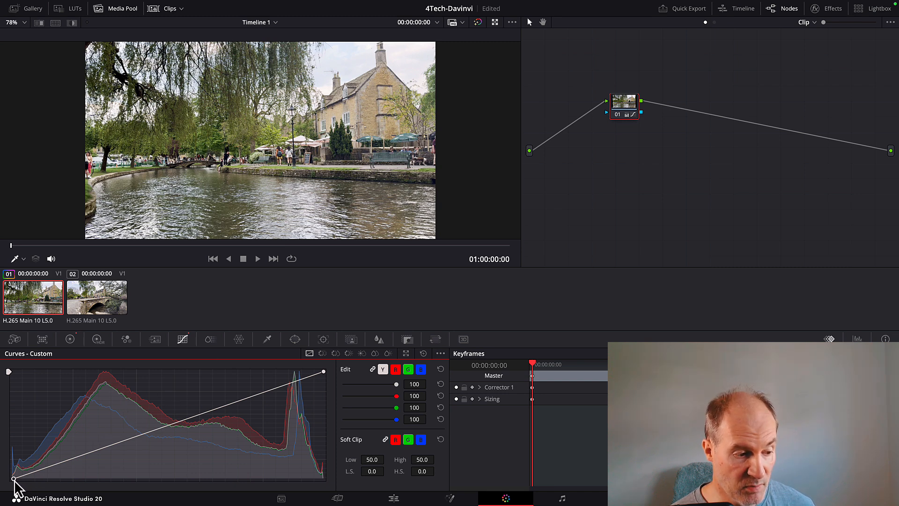
drag(14, 479, 89, 478)
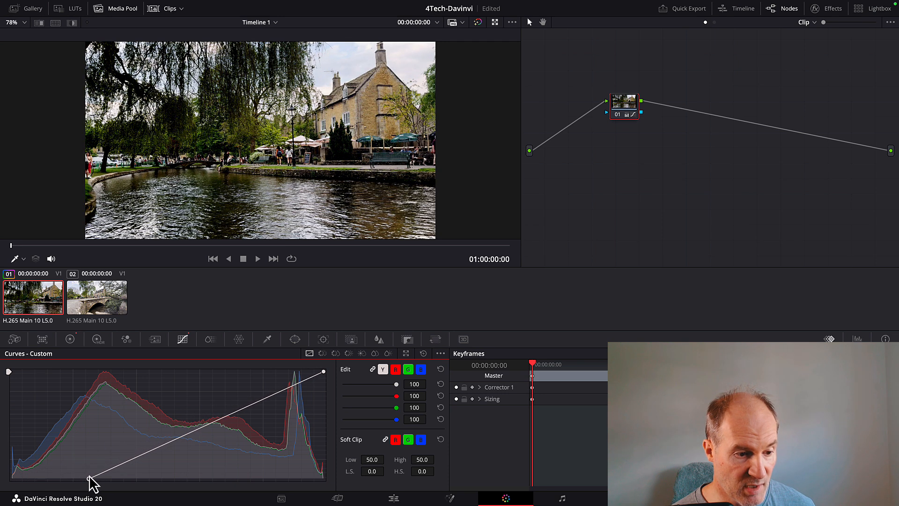
drag(324, 372, 304, 372)
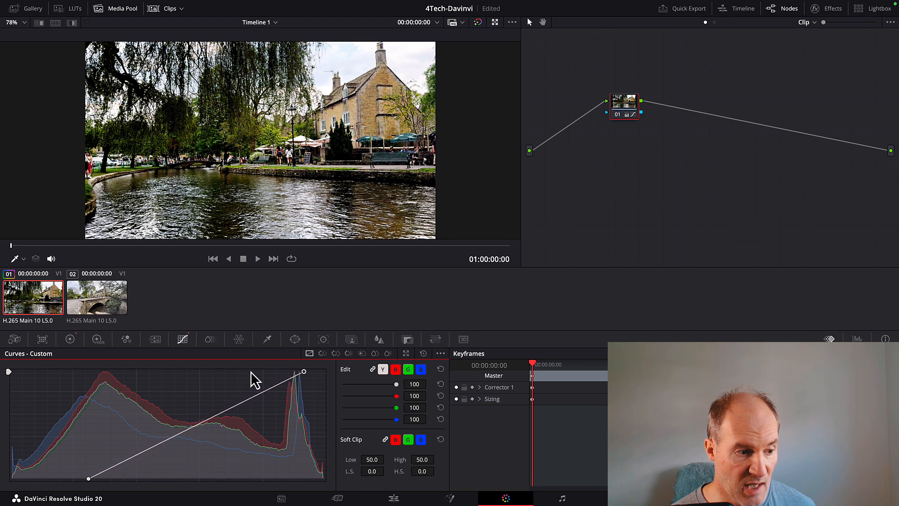
Step: Set the first clip's Color Boost to 8.50 in the primaries, checking the image full screen
click(70, 339)
click(62, 481)
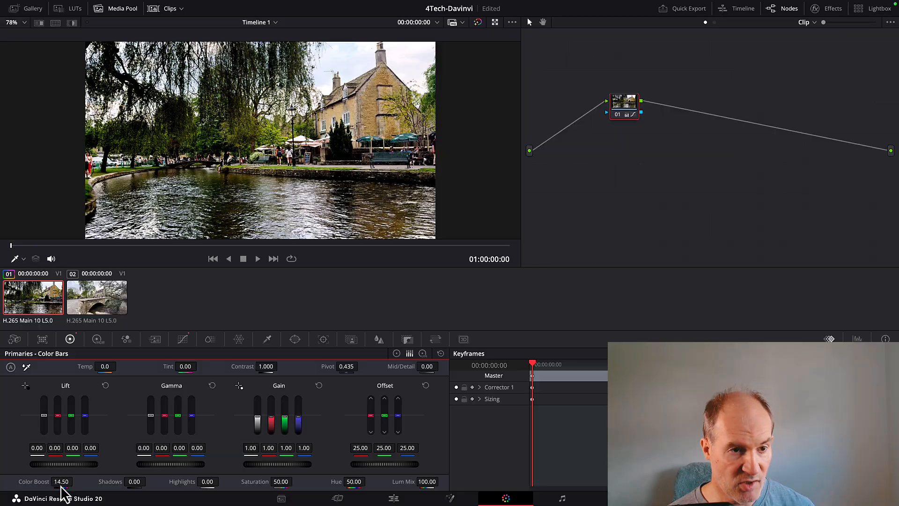
key(super+f)
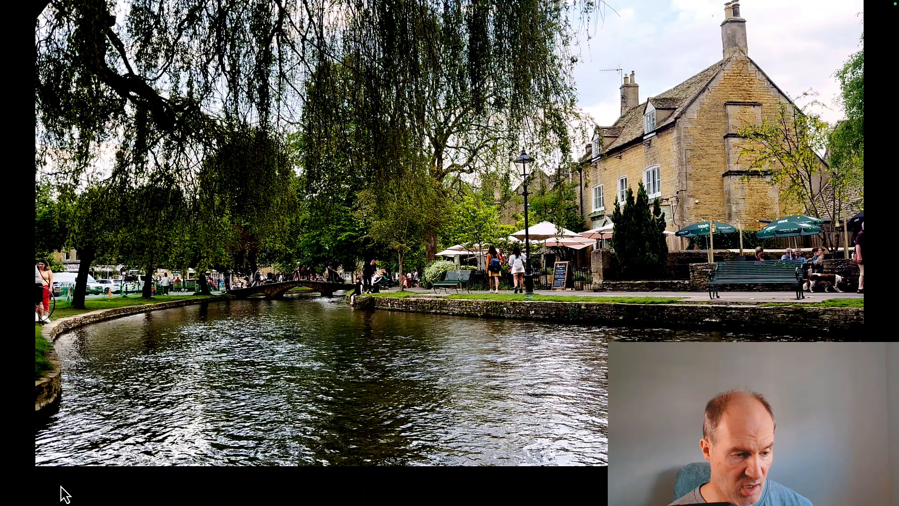
key(super+f)
drag(61, 481, 58, 481)
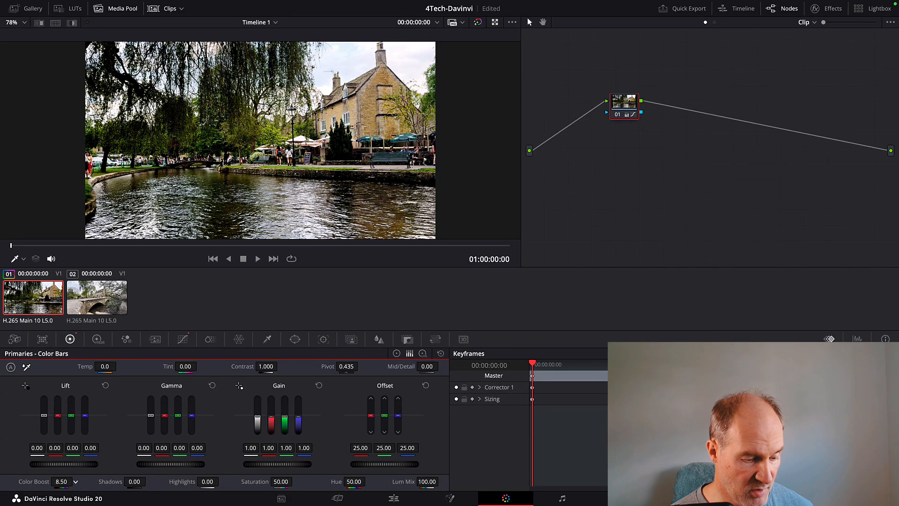
Step: View the first clip full screen and toggle its grade off and on to compare before and after
key(super+f)
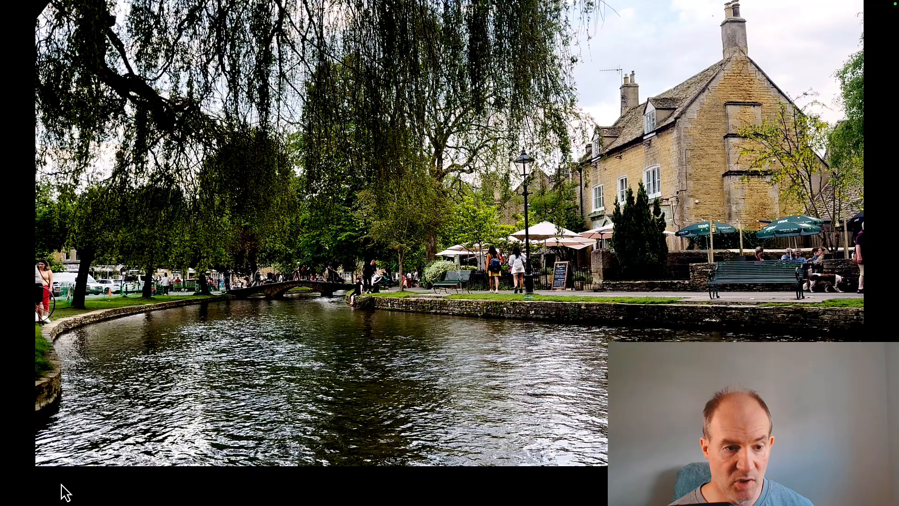
key(super+f)
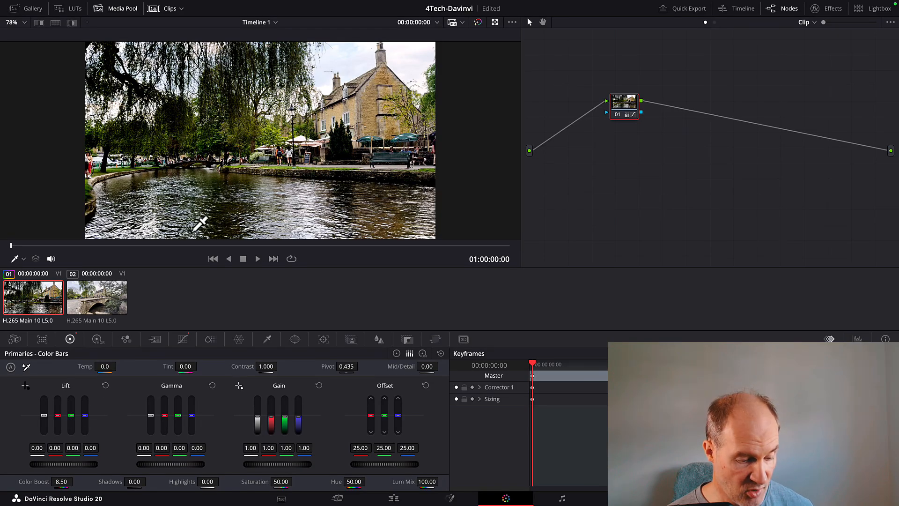
key(super+f)
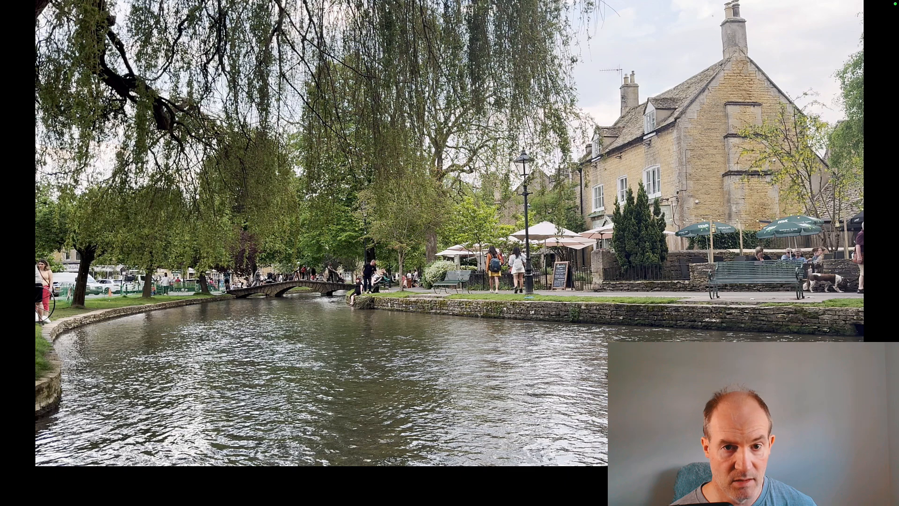
key(super+d)
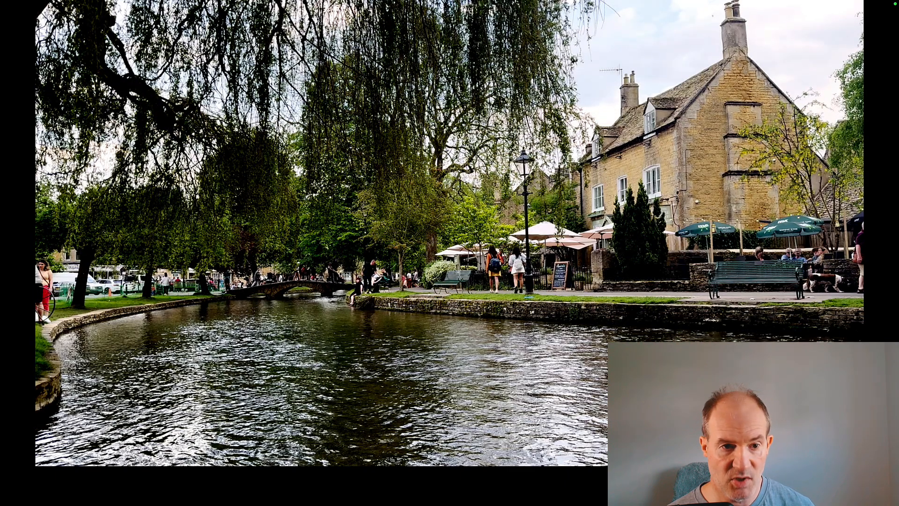
key(Escape)
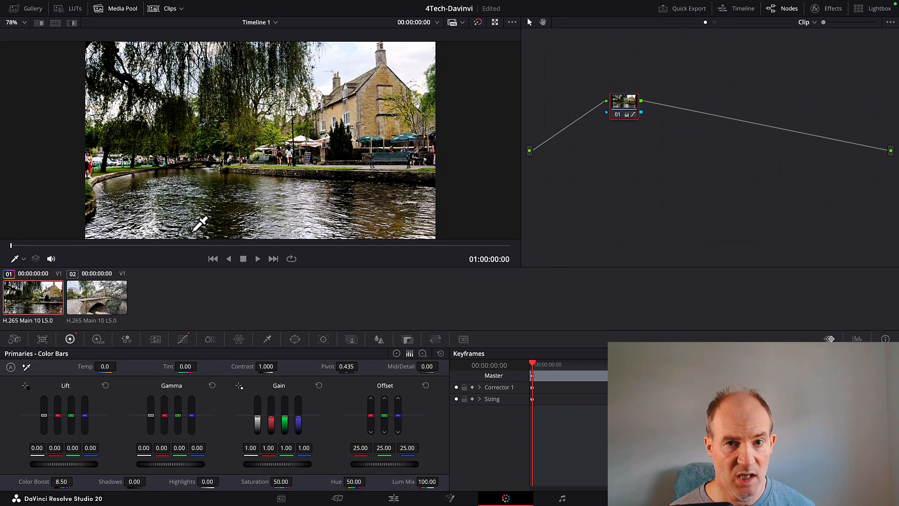